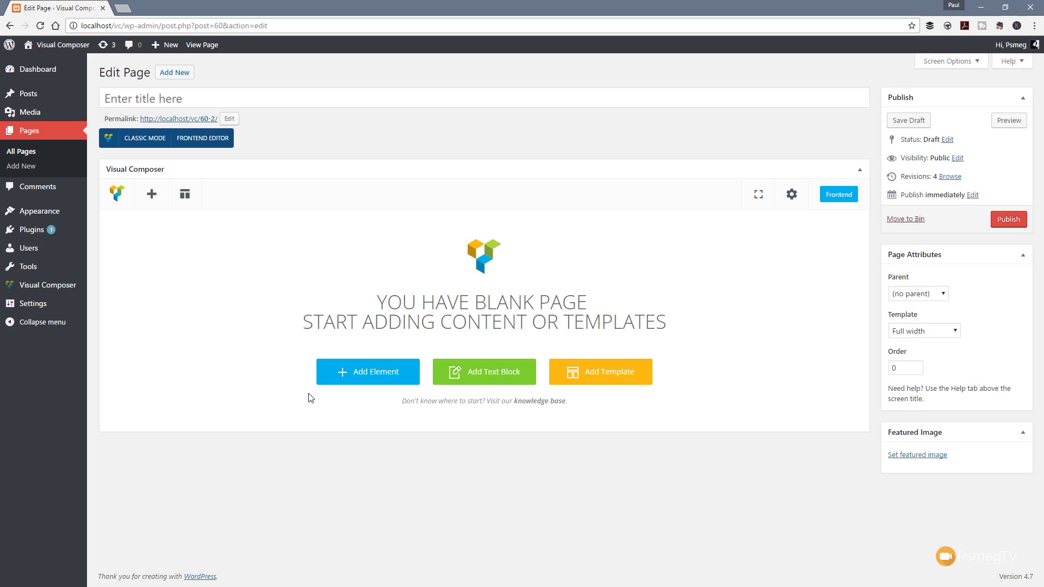
Add a new row split into two equal 1/2 + 1/2 columns.
click(368, 373)
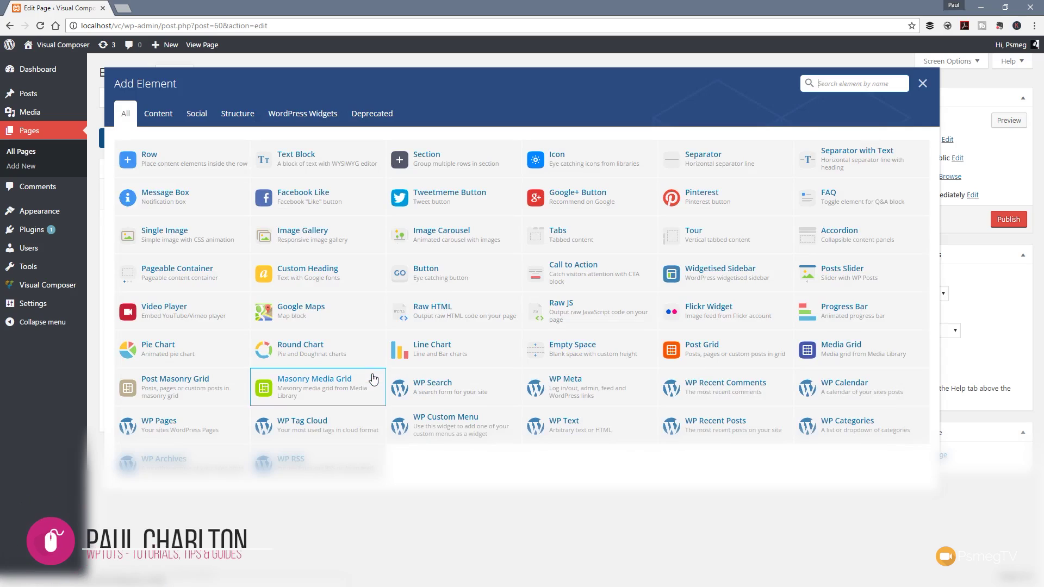
click(199, 173)
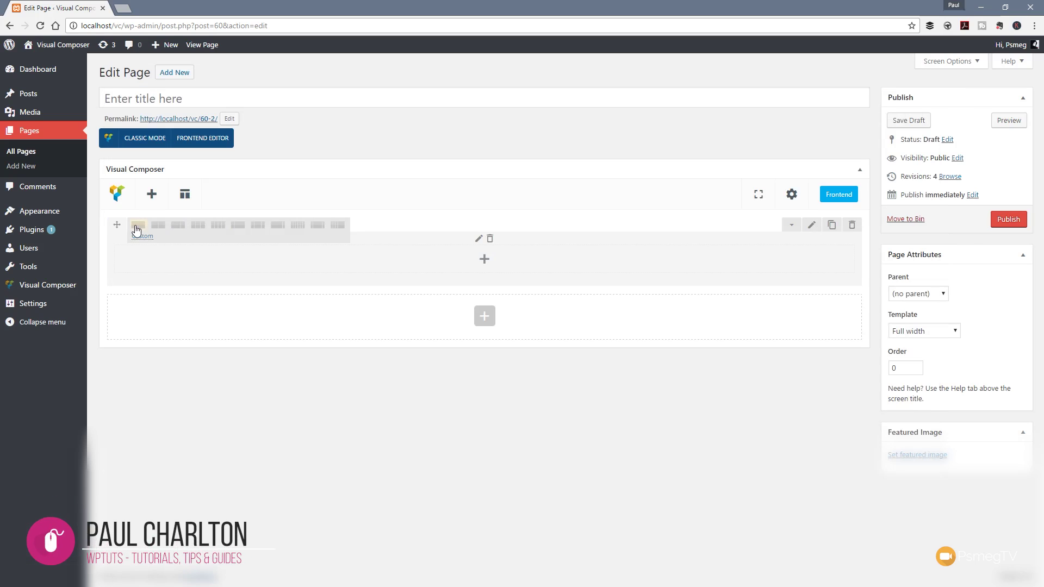
click(158, 227)
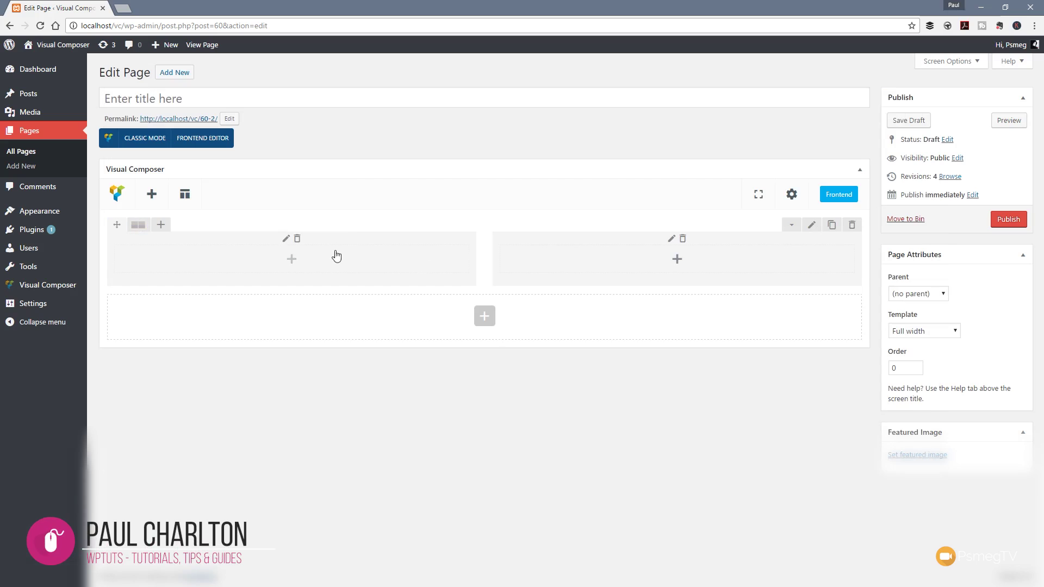
Put a Text Block with default content in the left column, then begin filling the right column.
click(289, 260)
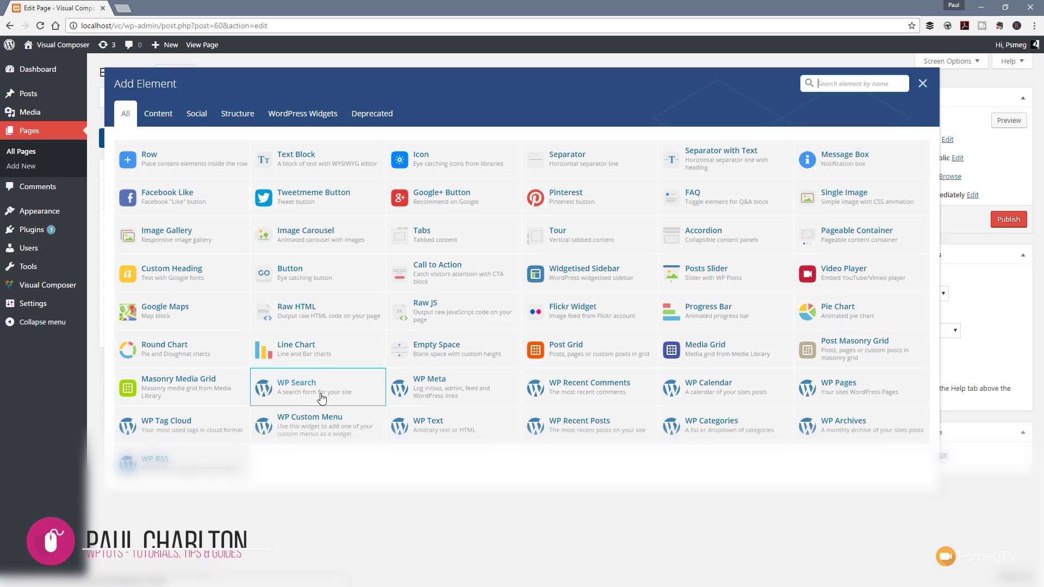
click(288, 158)
click(256, 433)
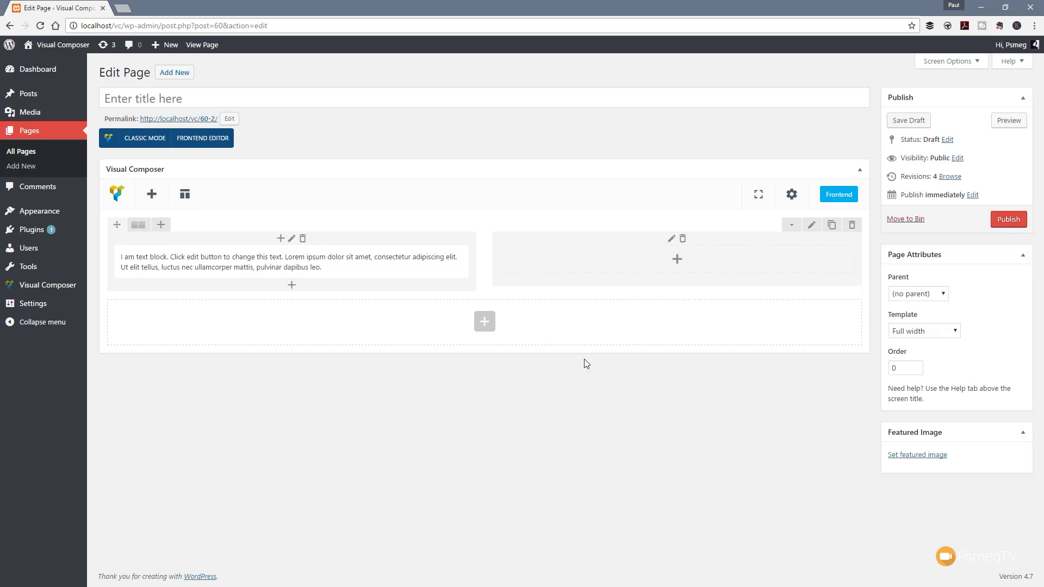
click(676, 314)
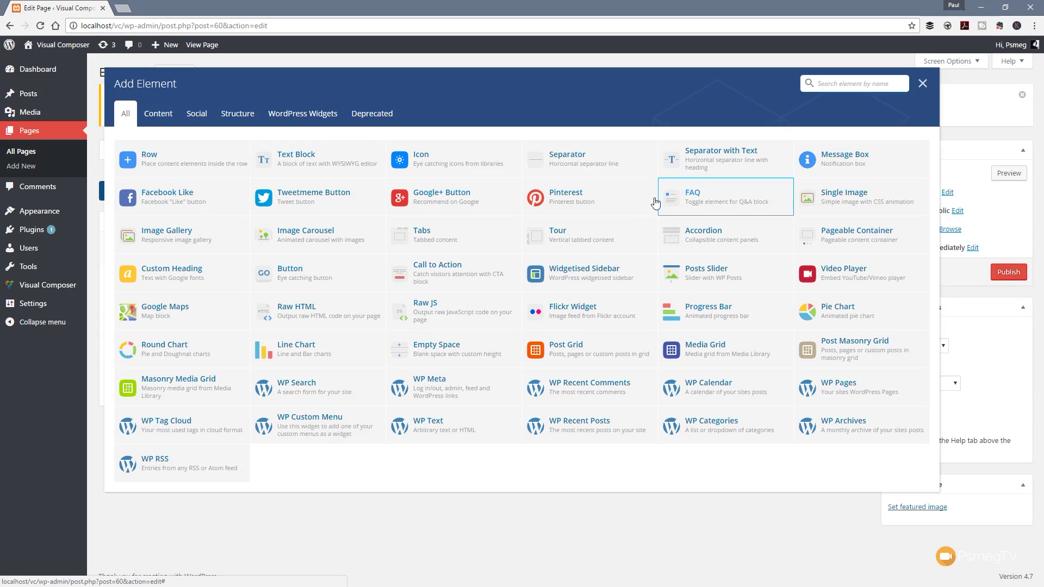
Insert the red-leaf girl photo as a Single Image with full size and center alignment.
click(816, 199)
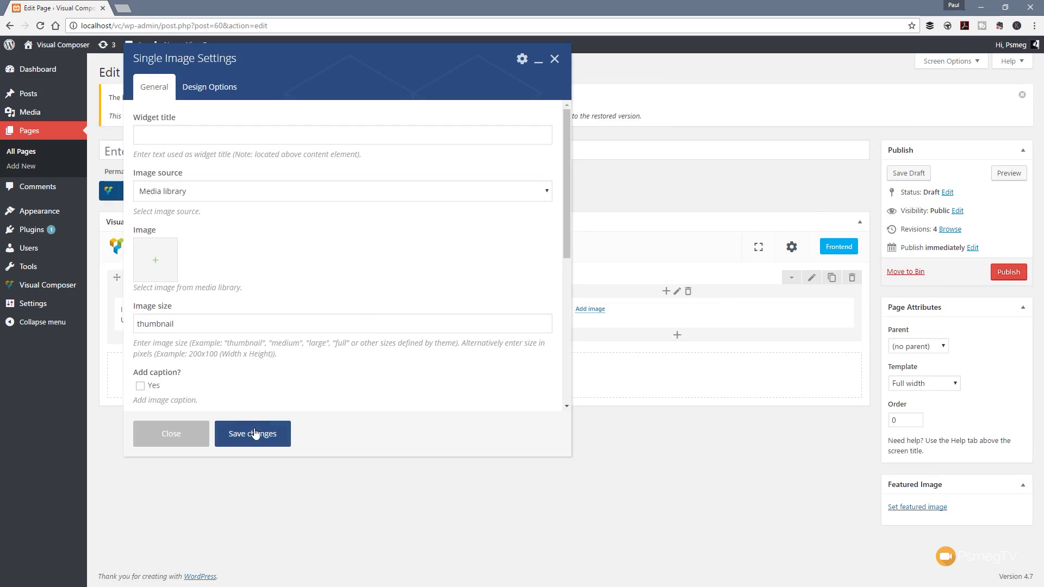
click(163, 266)
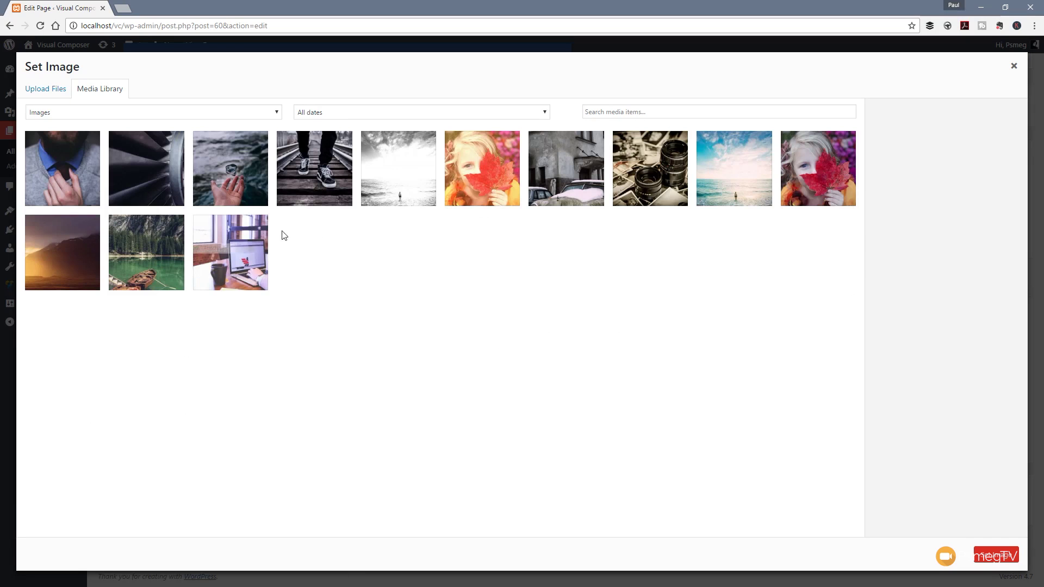
click(464, 199)
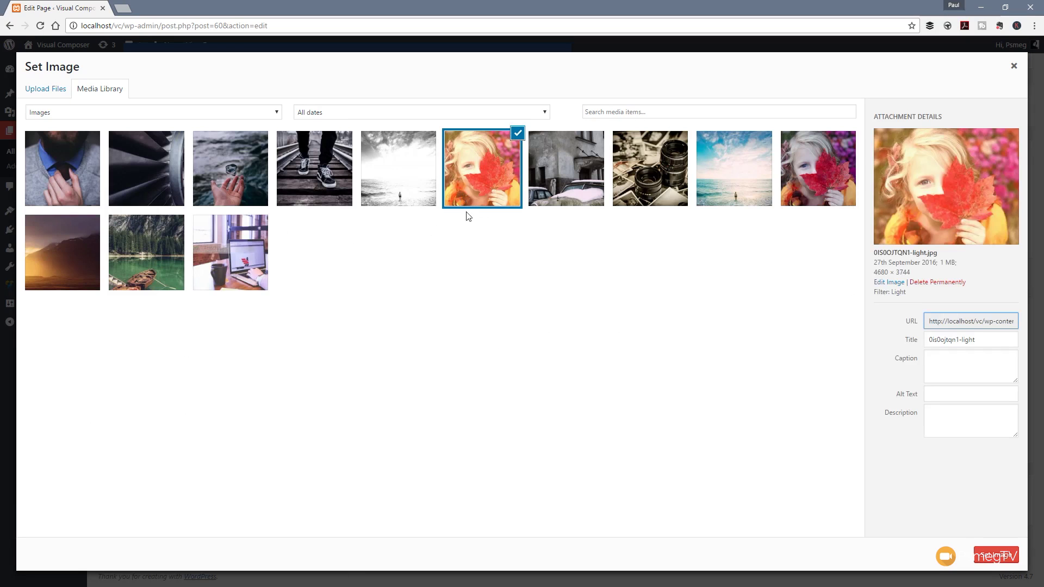
click(996, 555)
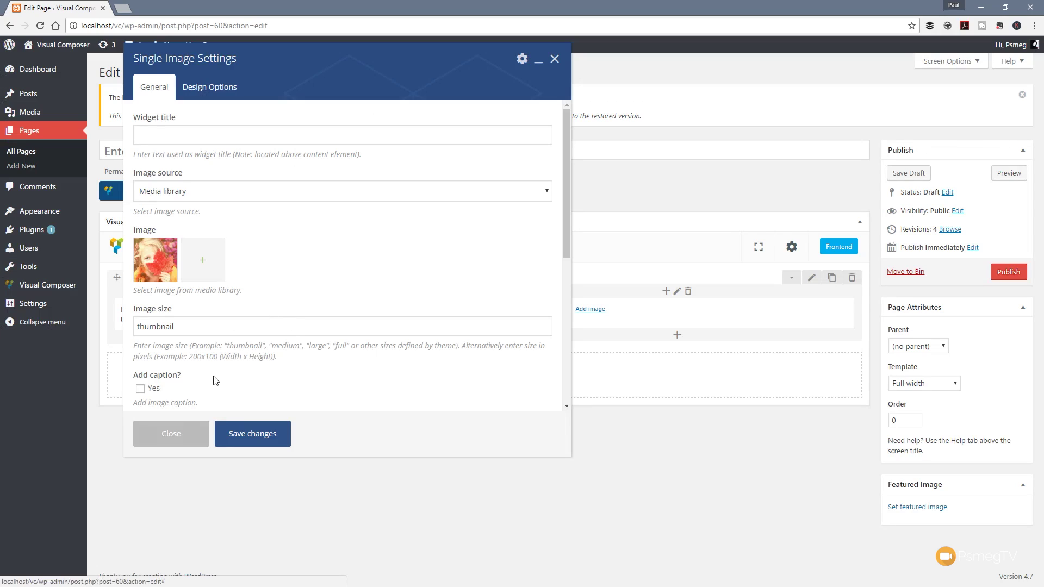
double_click(195, 329)
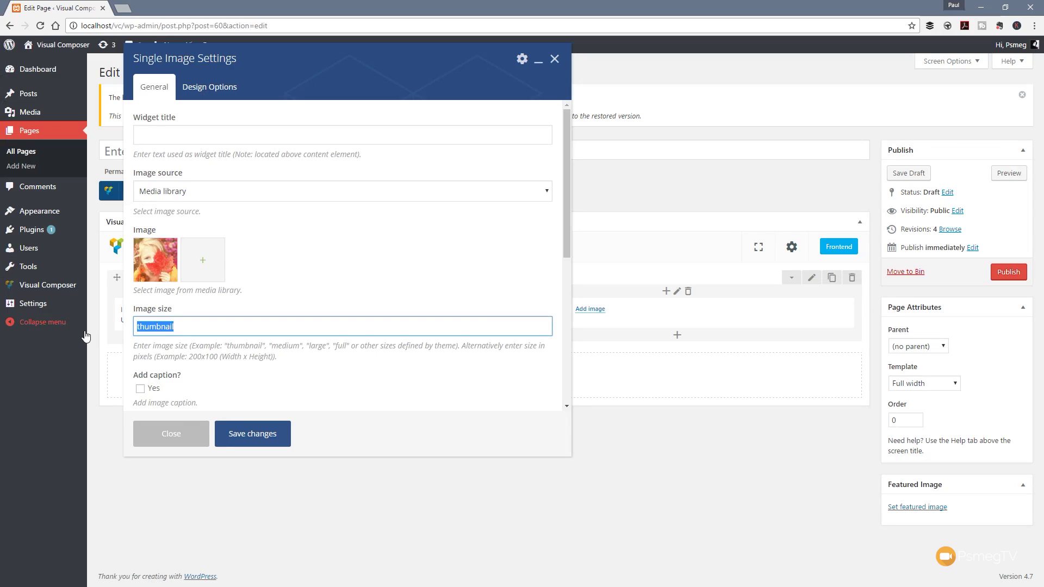
text(full)
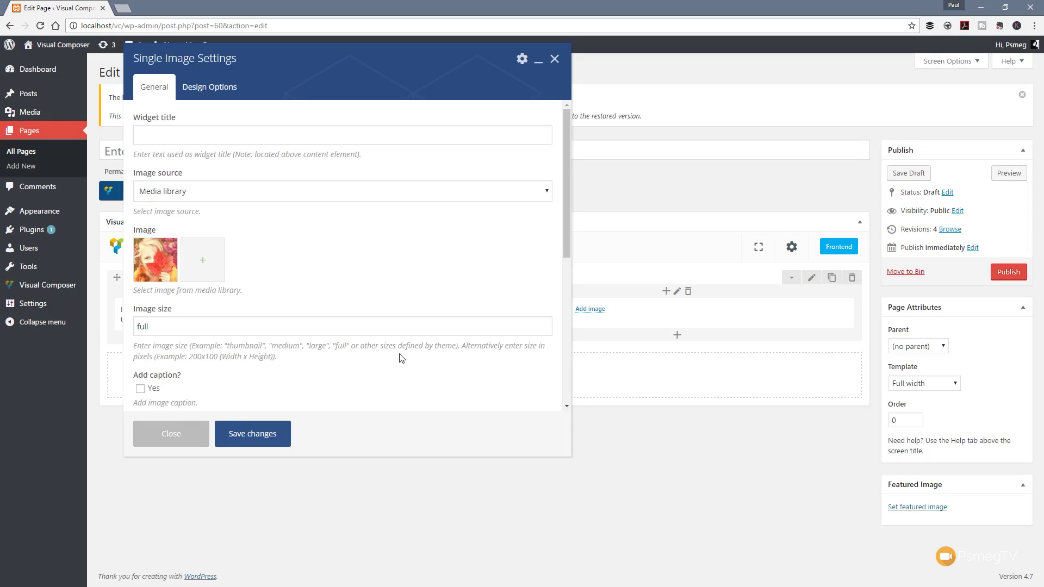
scroll(401, 356, down, 4)
click(250, 191)
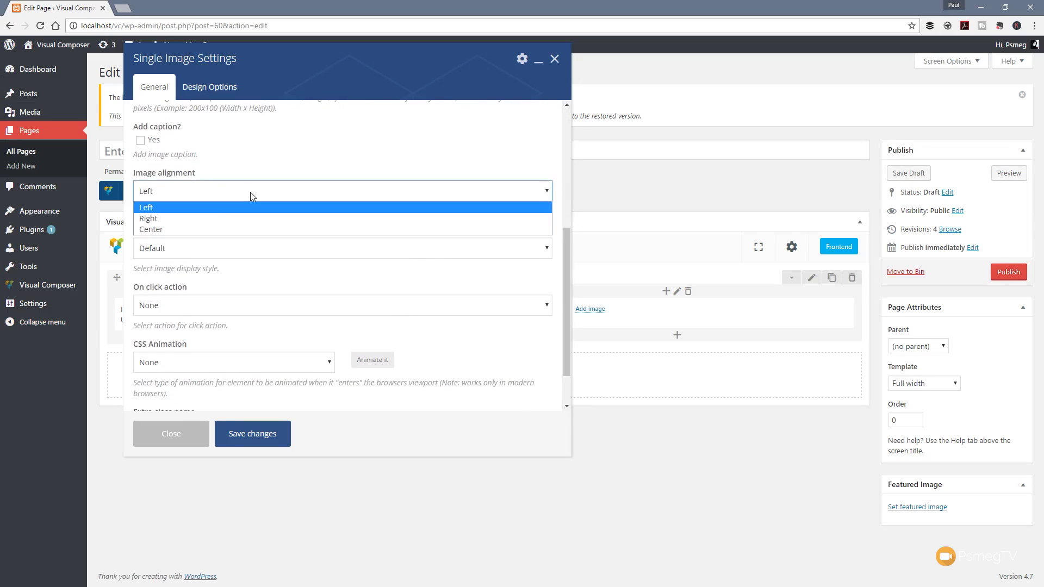
click(204, 228)
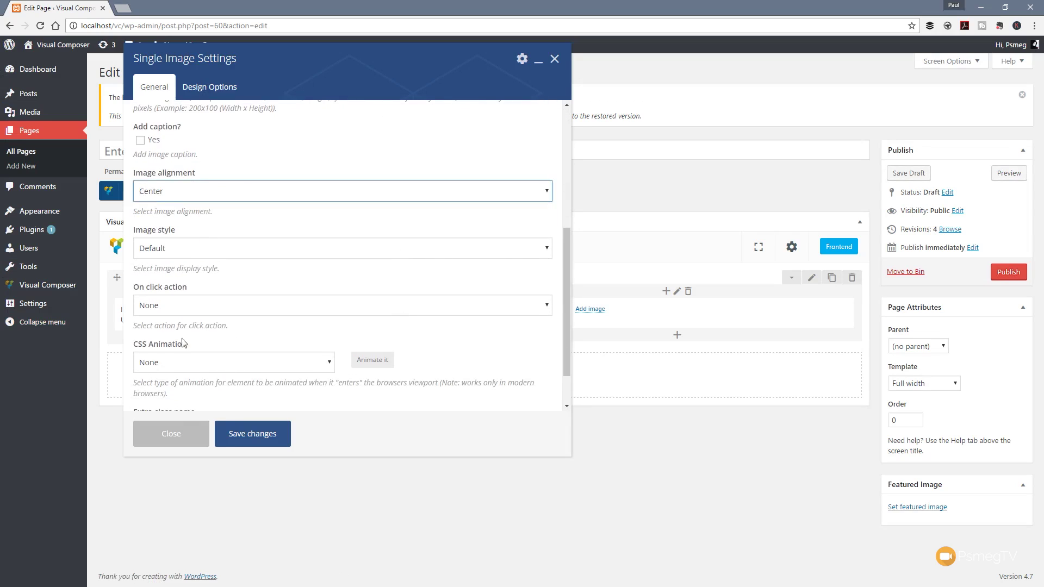
click(248, 432)
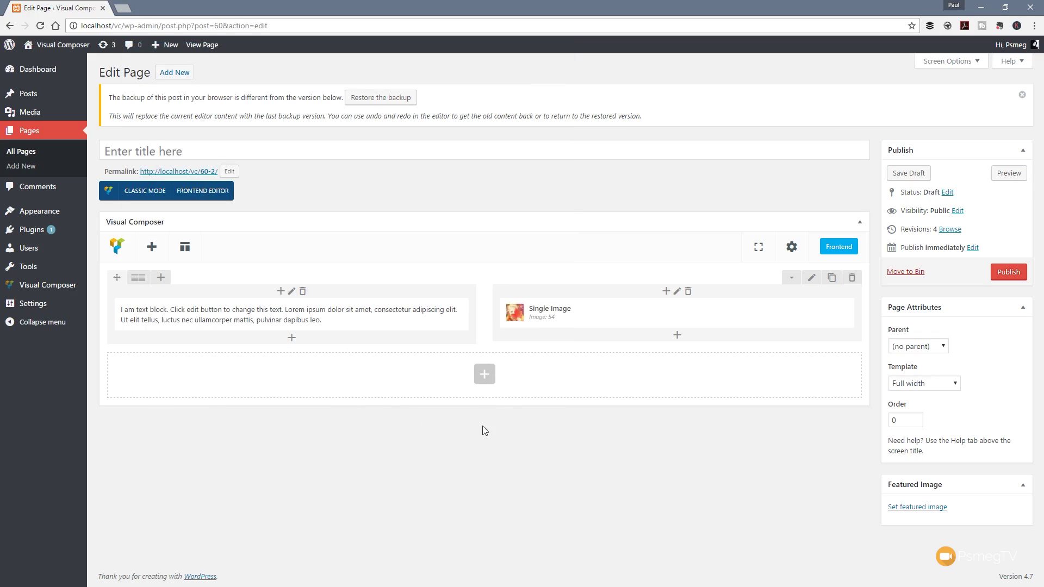
Add a second row below, split into three equal columns.
click(483, 376)
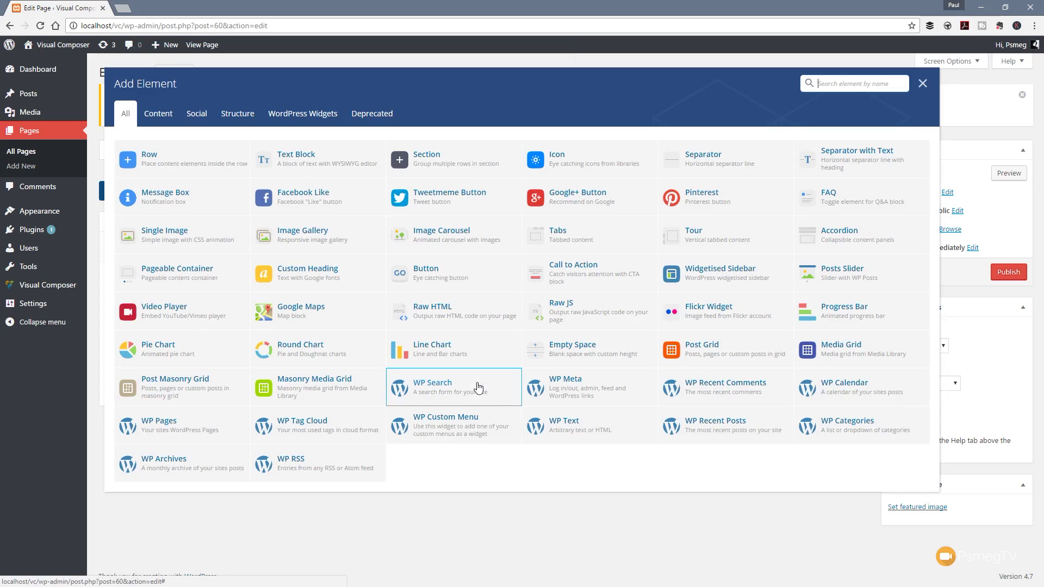
click(160, 163)
mouse_move(144, 361)
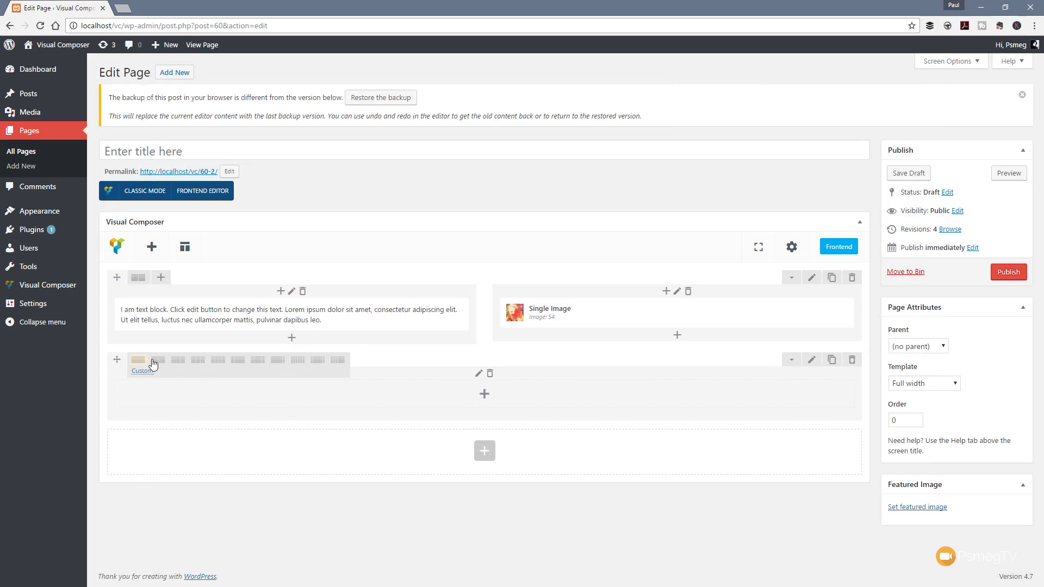
click(198, 360)
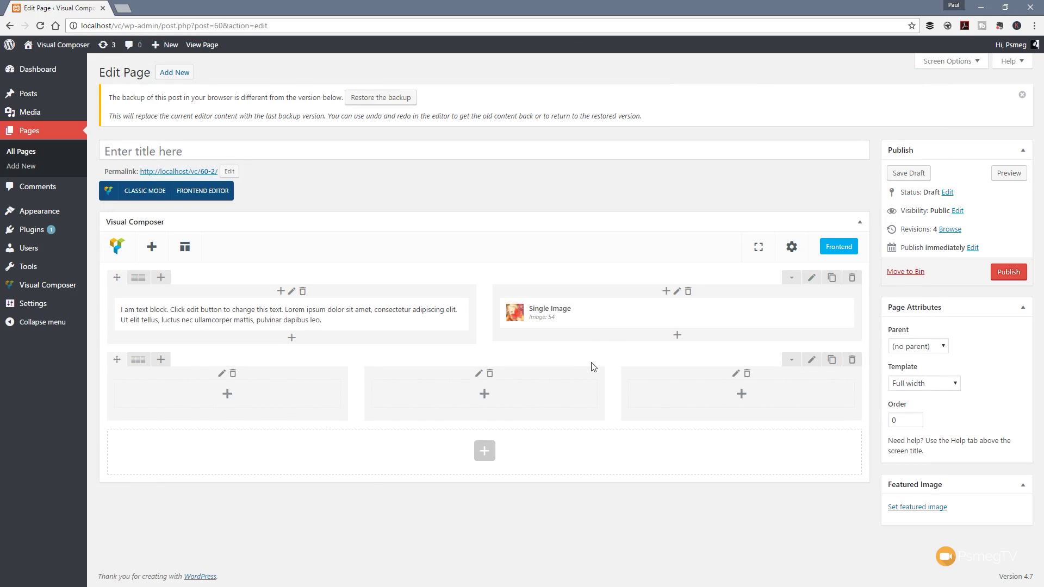
Clone the Single Image three times and place one copy in each of the three columns.
mouse_move(653, 318)
click(702, 319)
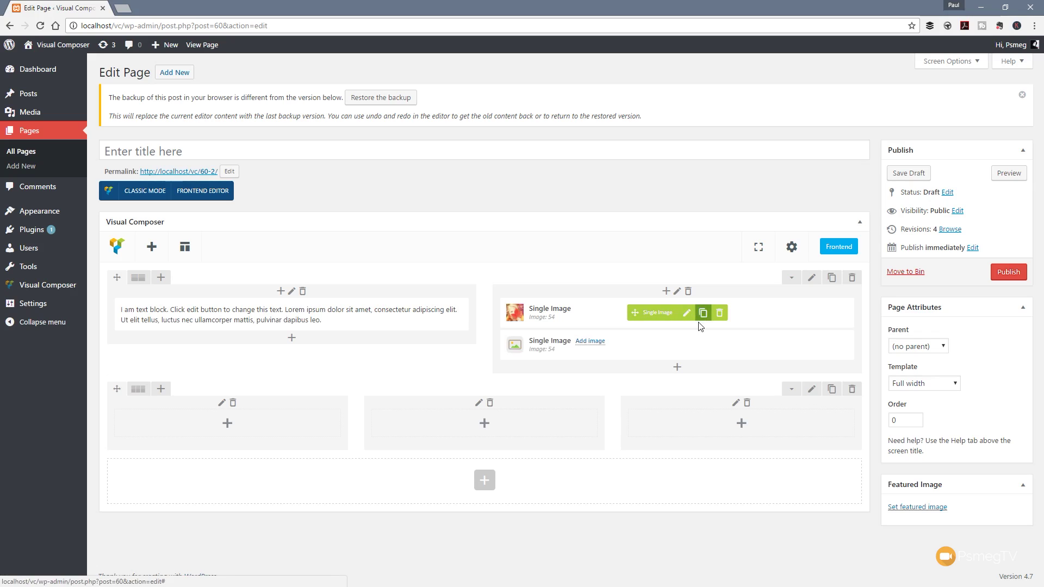
click(702, 319)
click(702, 318)
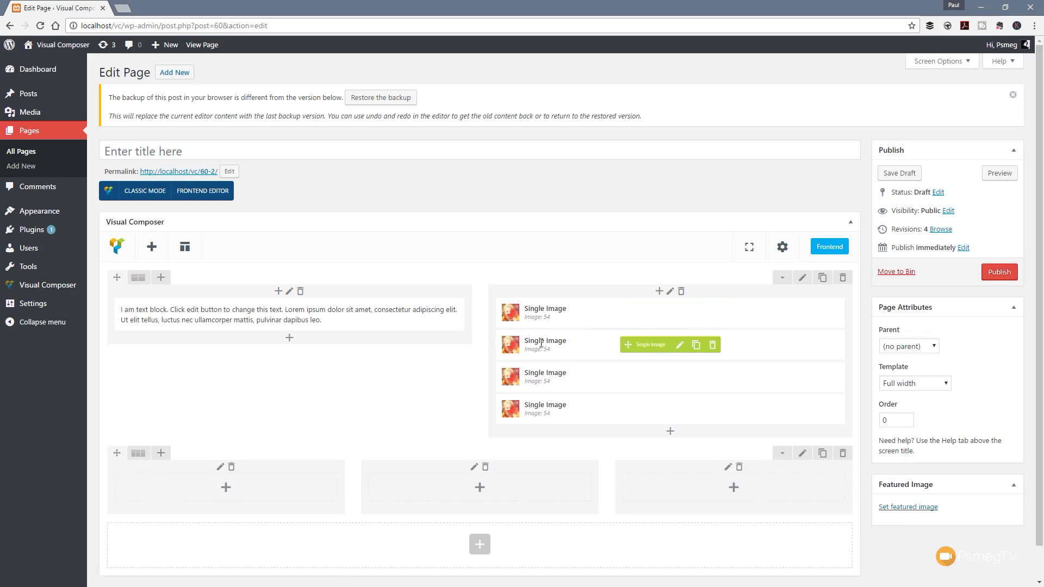
drag(628, 345, 261, 462)
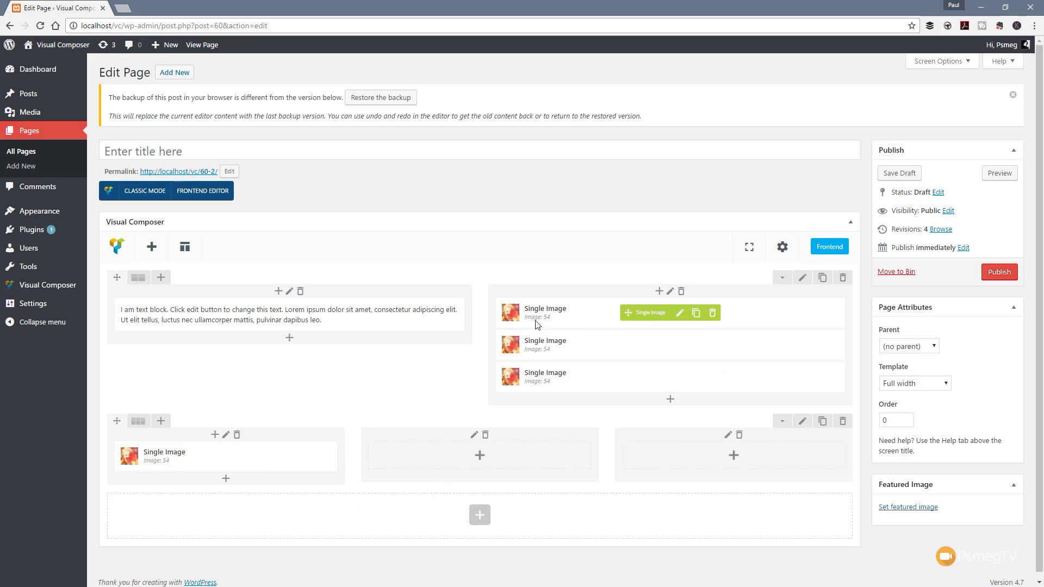
drag(626, 313, 437, 441)
drag(626, 345, 652, 459)
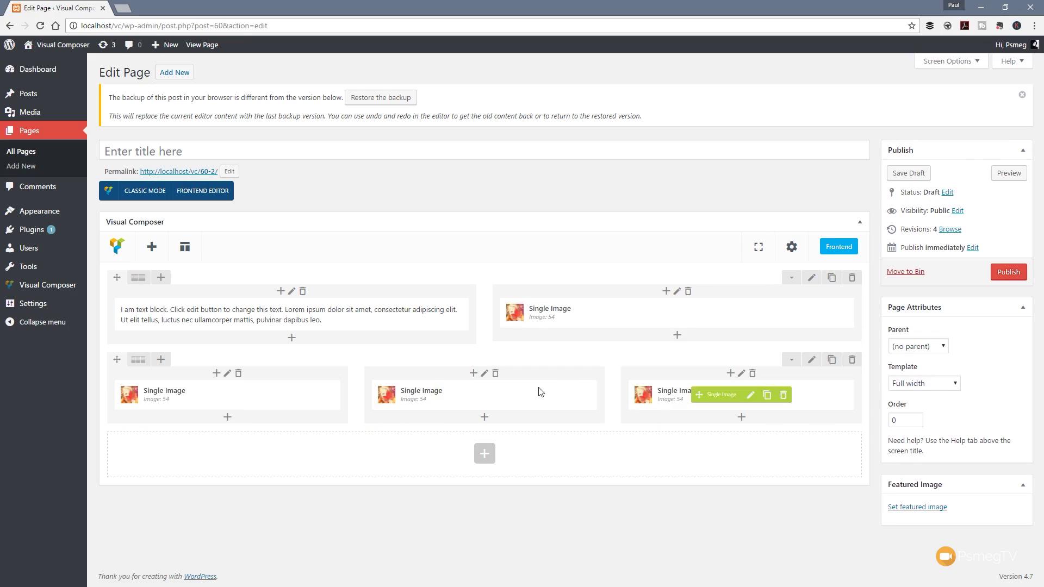
Clone the Text Block and place a copy under each column's image.
mouse_move(291, 320)
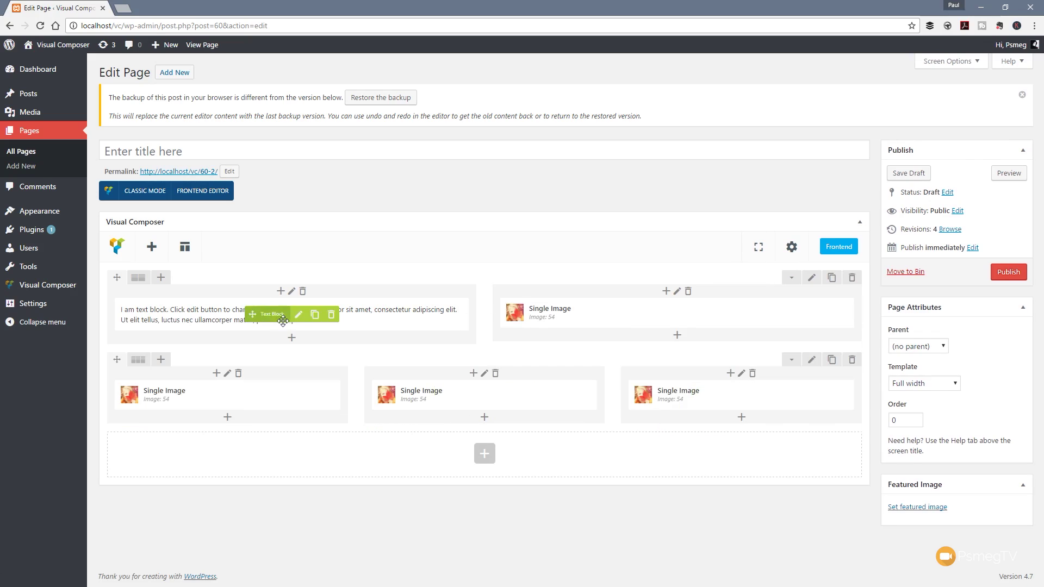
click(314, 321)
click(314, 321)
click(314, 321)
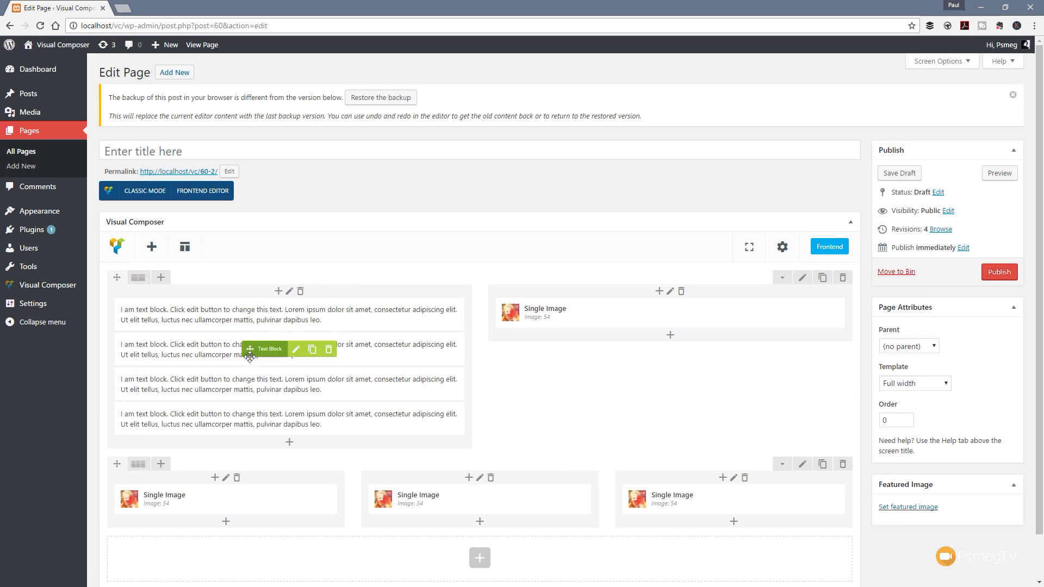
scroll(250, 356, down, 1)
drag(250, 299, 237, 486)
drag(249, 369, 387, 473)
drag(249, 335, 663, 446)
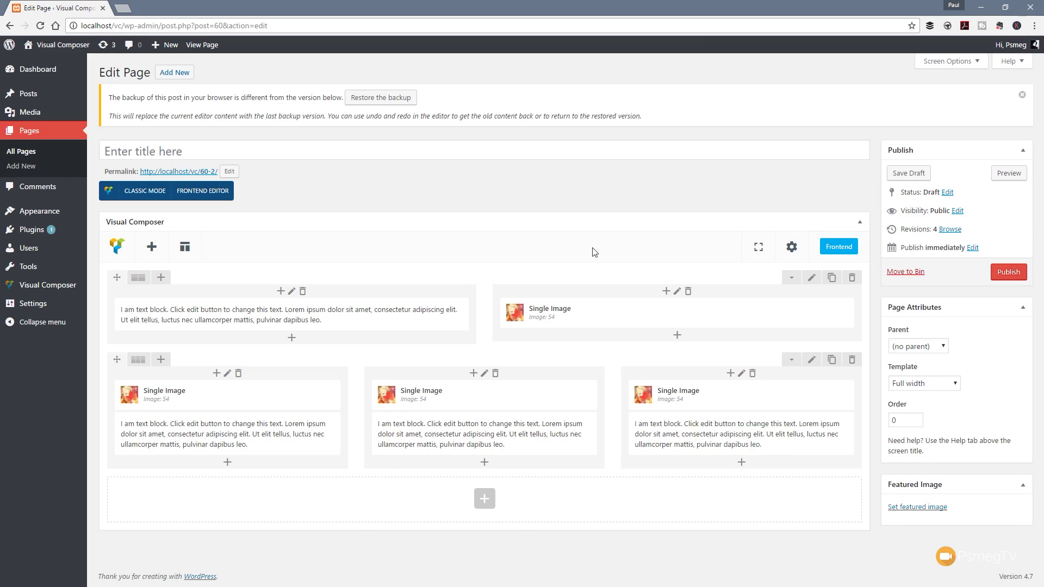
click(184, 248)
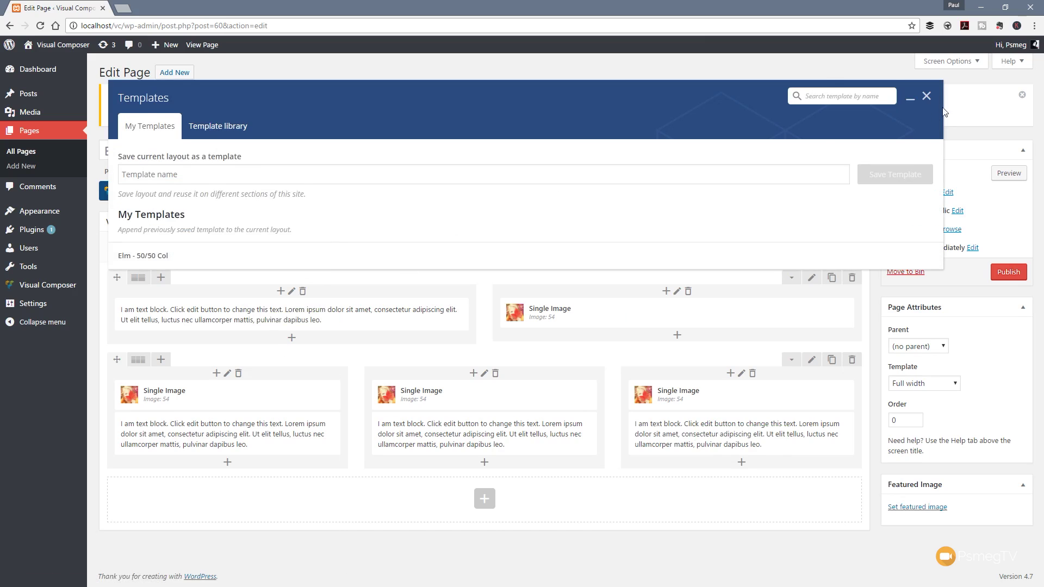
click(926, 96)
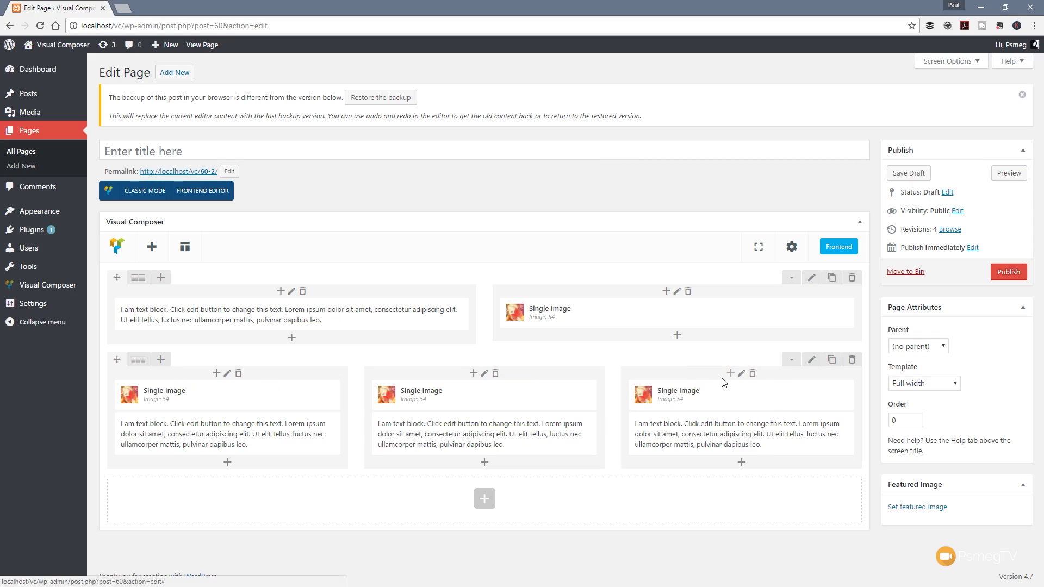
Save the three-column row as a row template titled '3 Column' and close its settings.
click(812, 360)
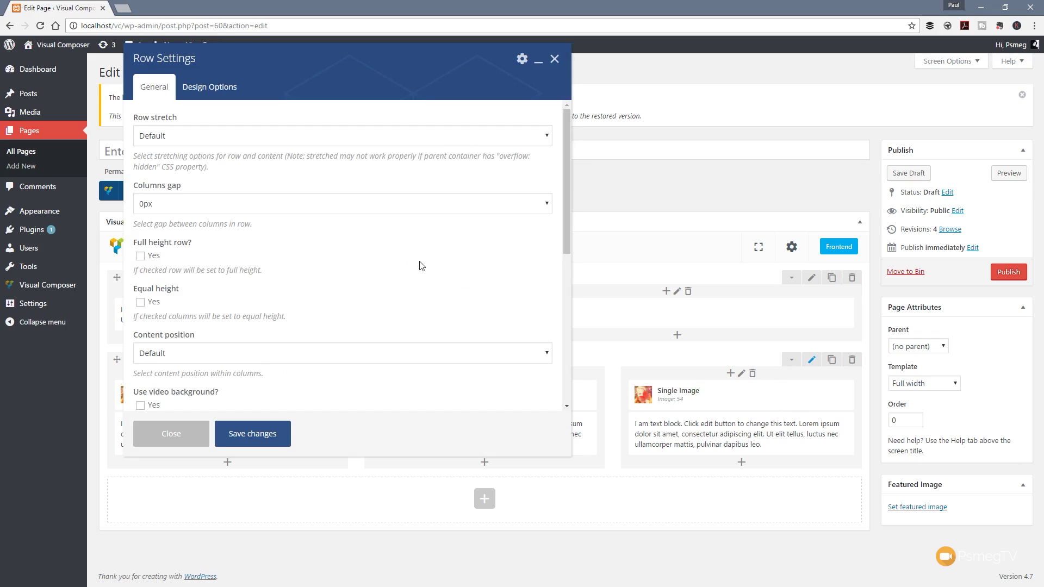
click(521, 61)
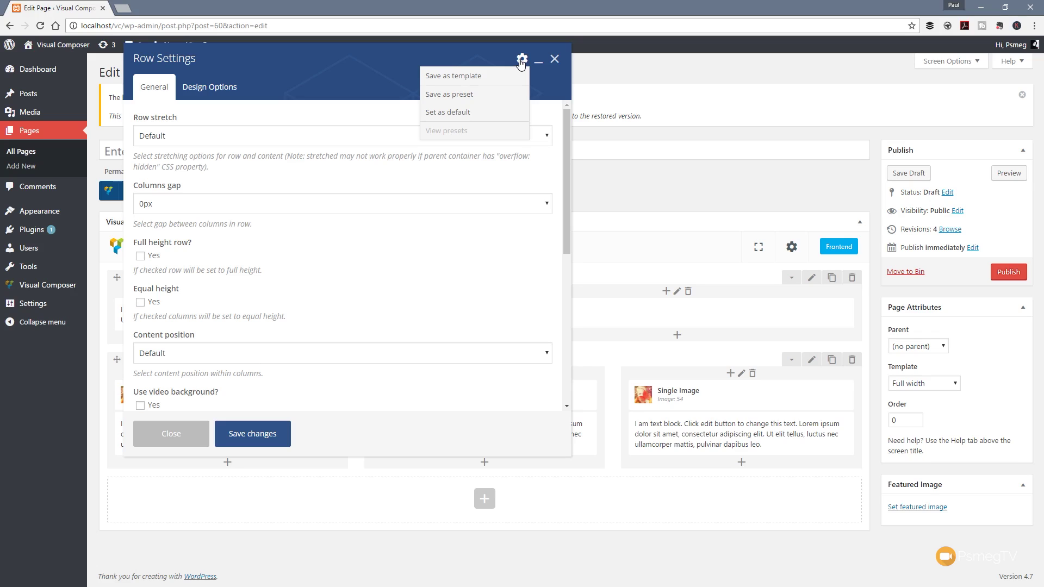
click(477, 77)
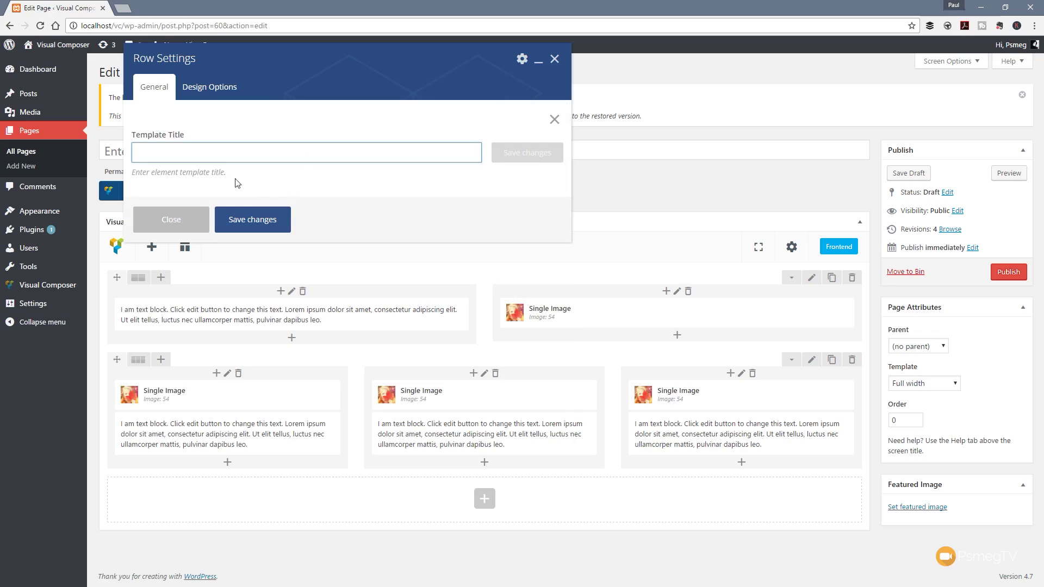
text(3 Column Layout)
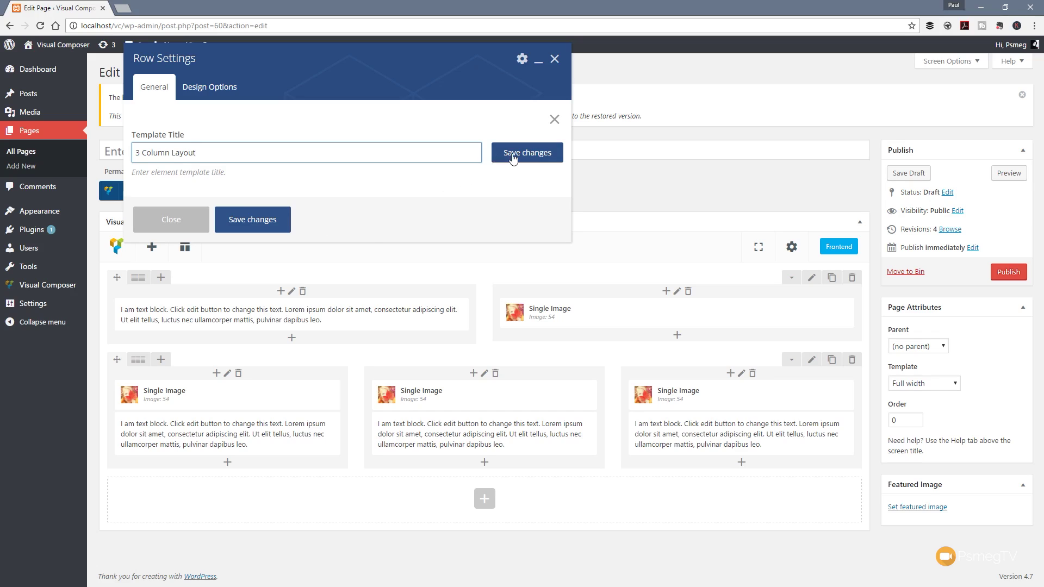
click(514, 155)
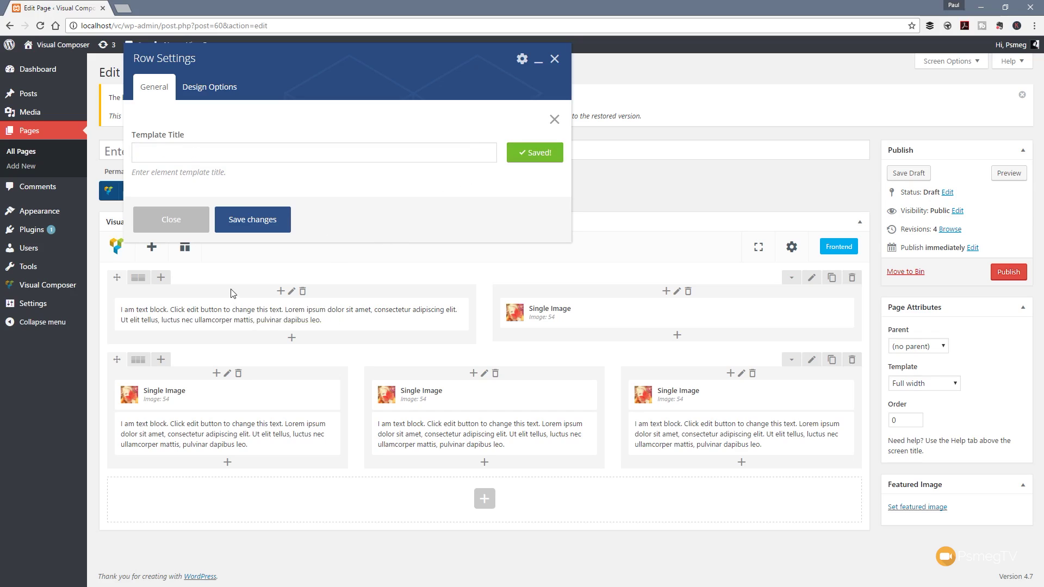
click(554, 59)
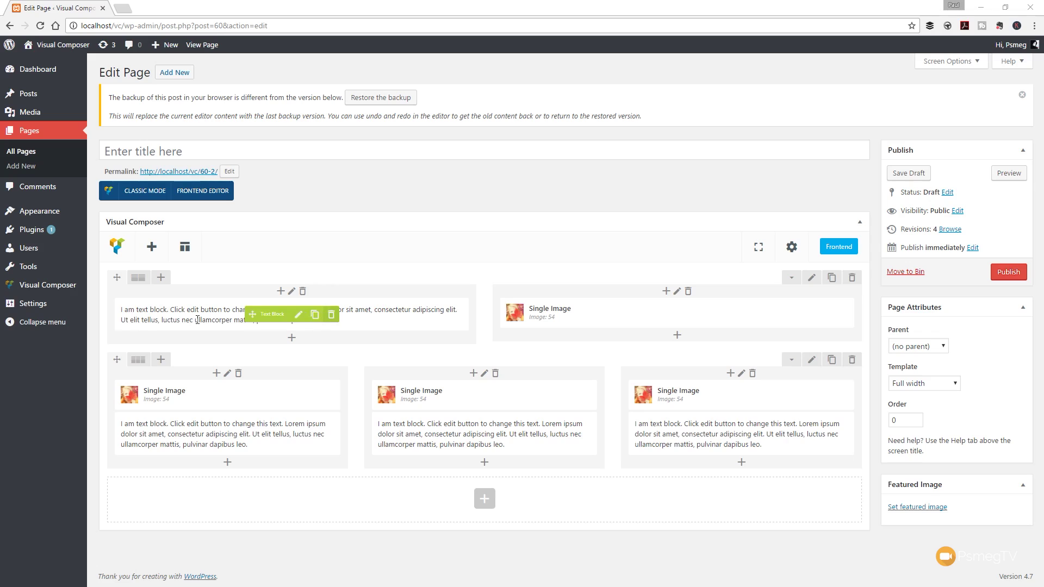
Insert the saved '3 Column Layout' template from My Templates as a new row.
click(185, 247)
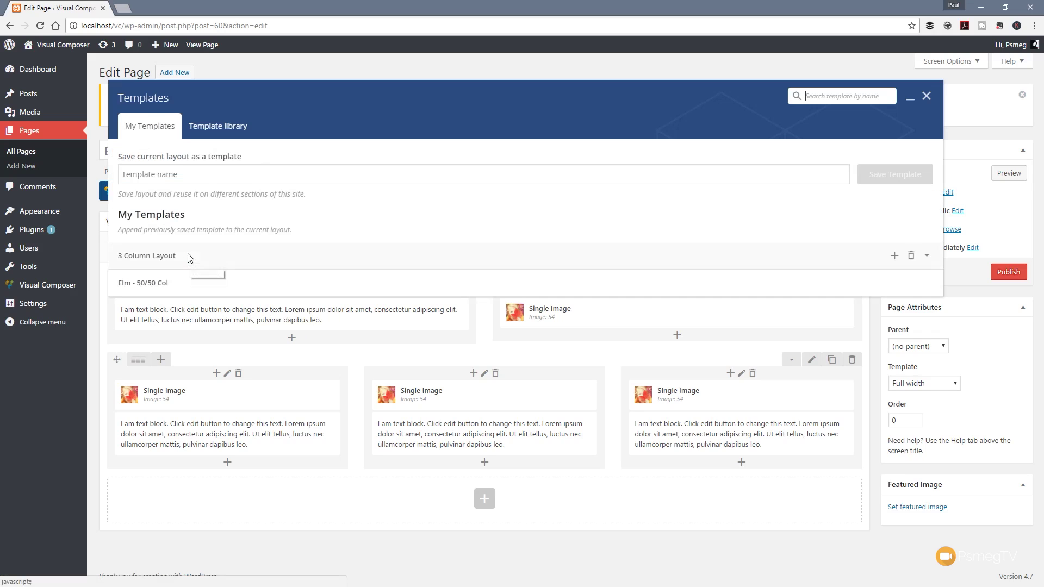
click(146, 261)
scroll(379, 513, down, 2)
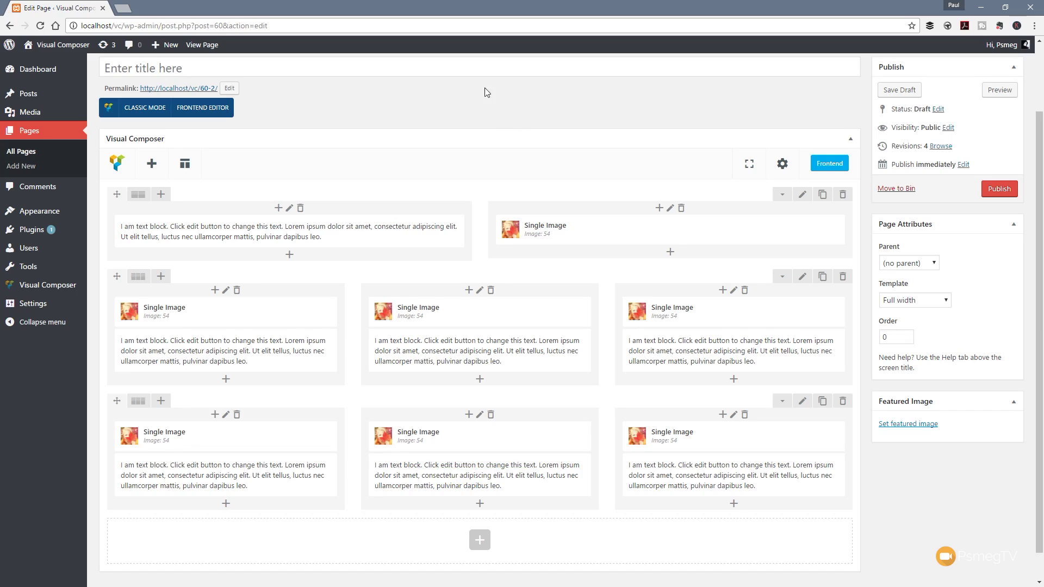
Expand the '3 Column Layout' entry in the templates list to preview its three columns.
click(181, 166)
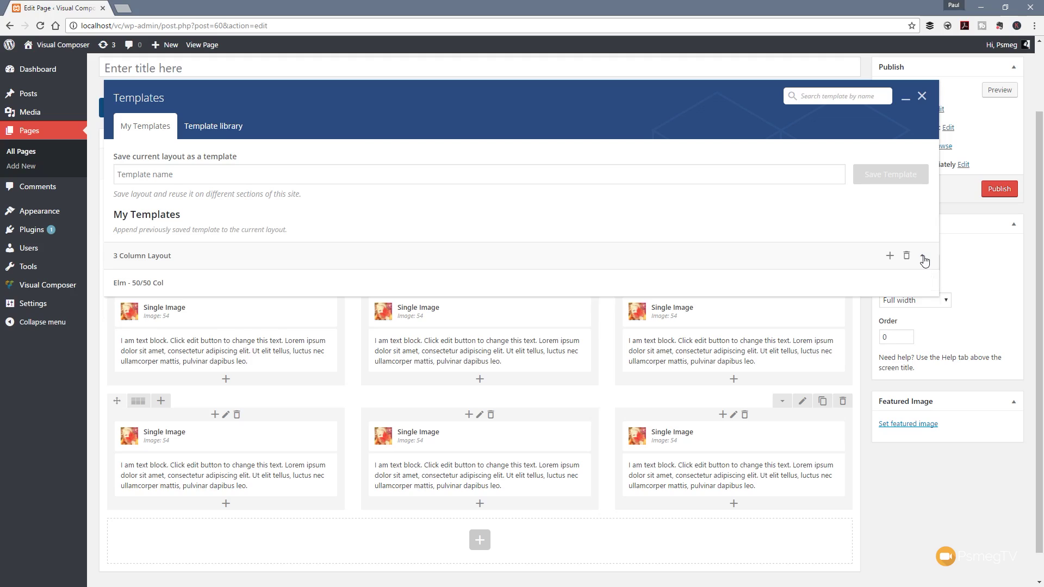
click(923, 258)
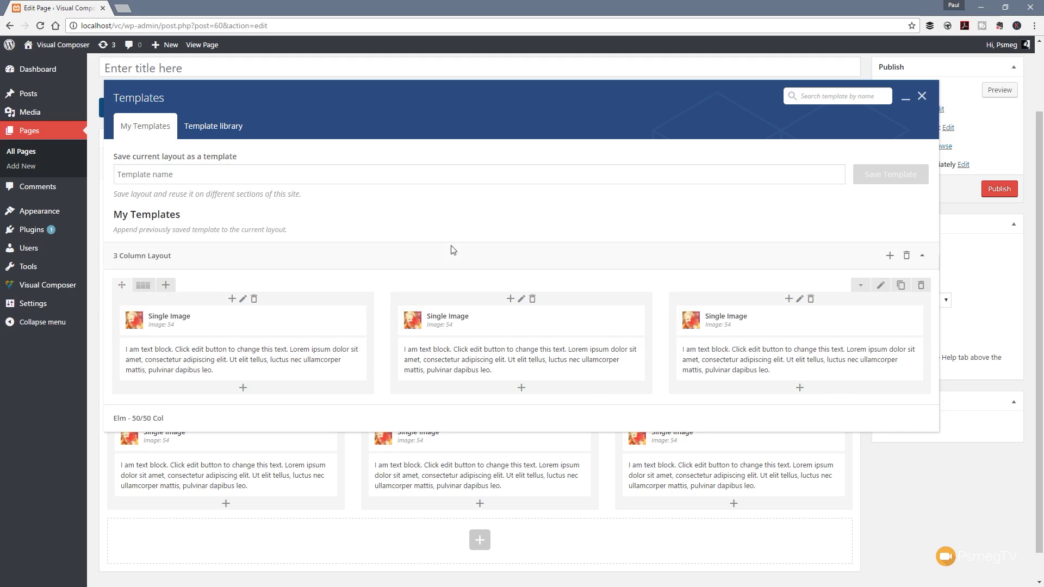